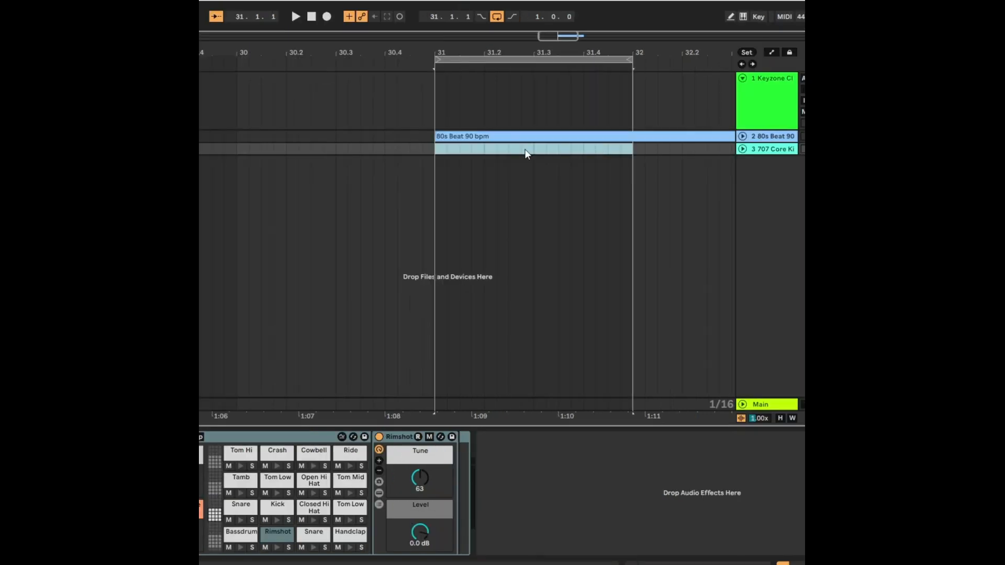
Step: Insert an empty one-bar MIDI clip at bar 31 on the 707 Core Kit track and show its Seed generator
right_click(474, 152)
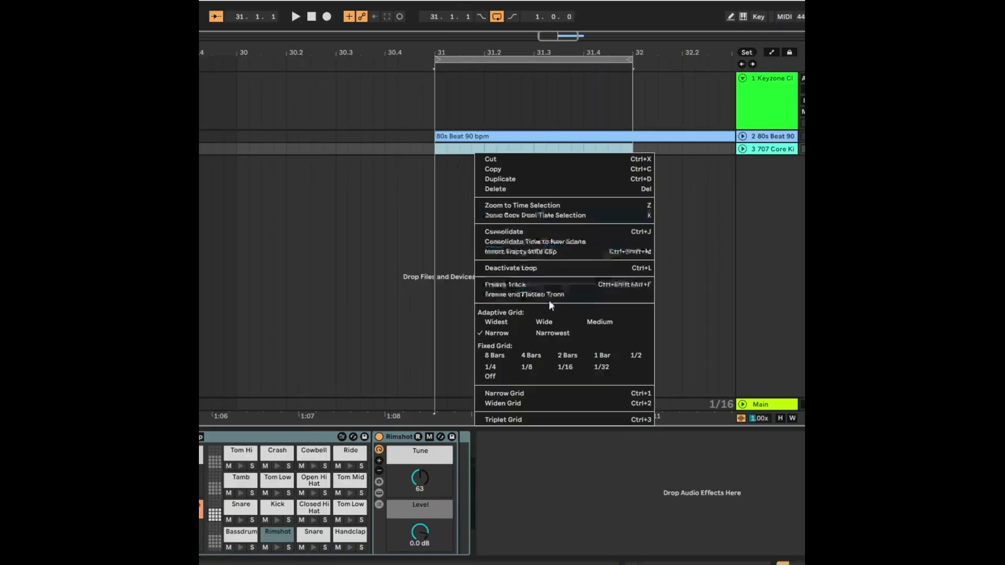
click(526, 252)
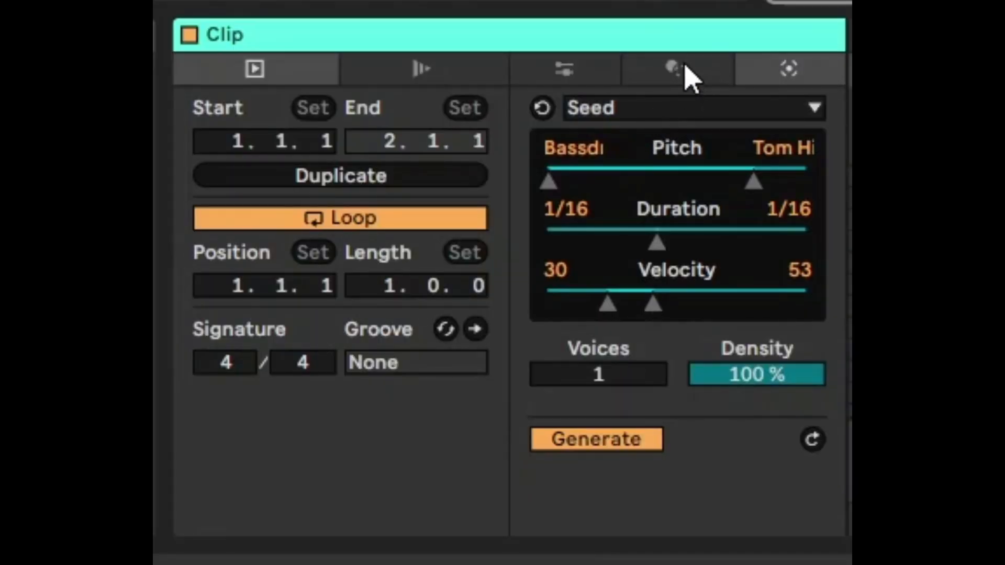
click(691, 79)
click(768, 81)
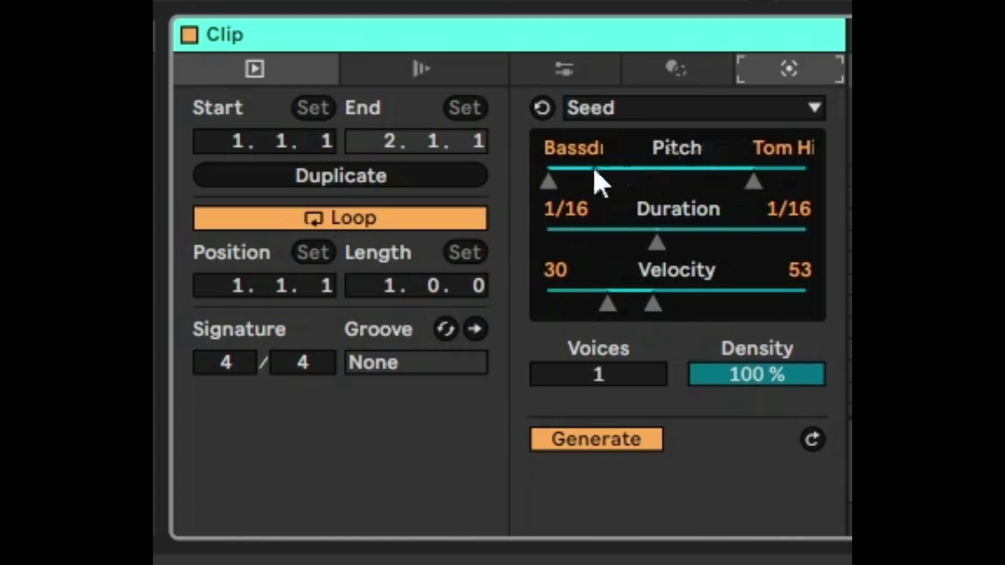
Step: Raise the Seed pitch range's upper limit to Ride and set the duration range from 1/64 to 1/8
drag(754, 183, 805, 183)
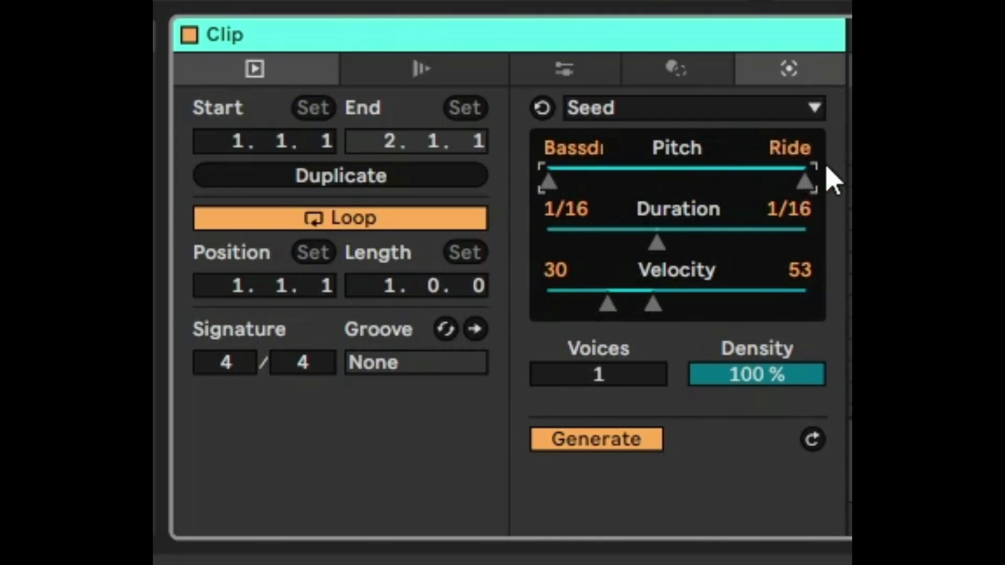
double_click(656, 254)
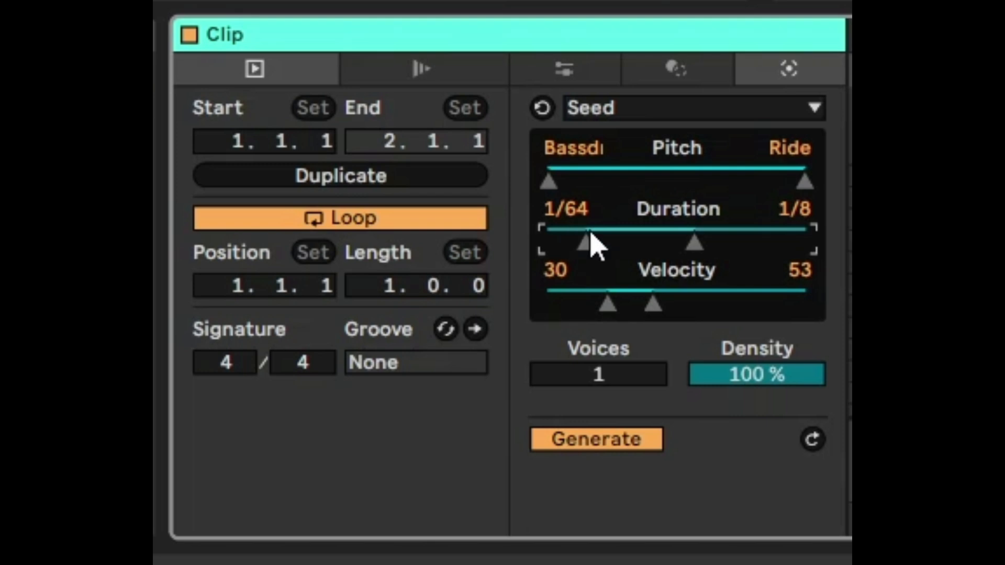
click(711, 247)
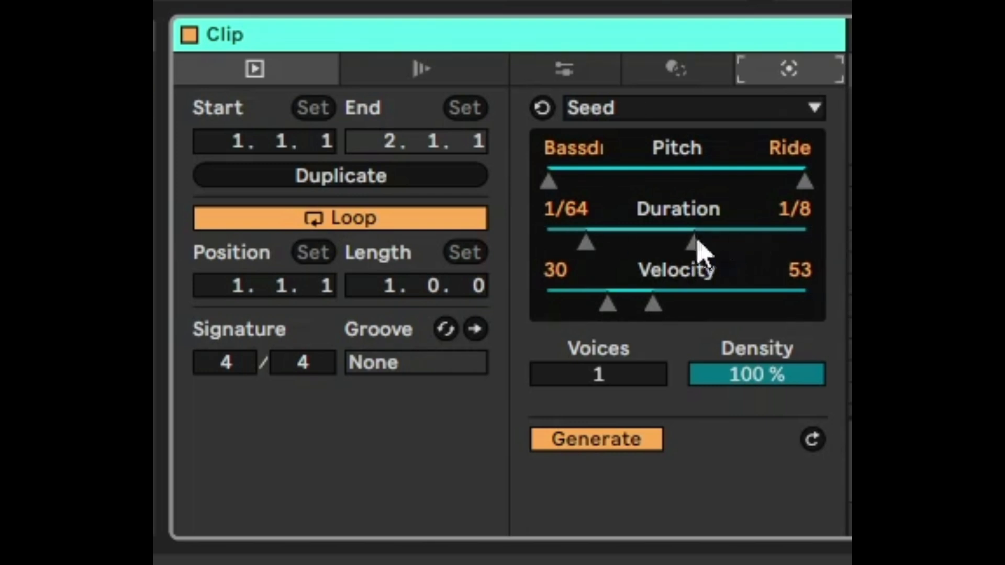
Step: Try a wider Seed duration range of 1/128 to 1/4, restoring 1/64 to 1/8
drag(694, 244, 764, 243)
drag(283, 264, 261, 264)
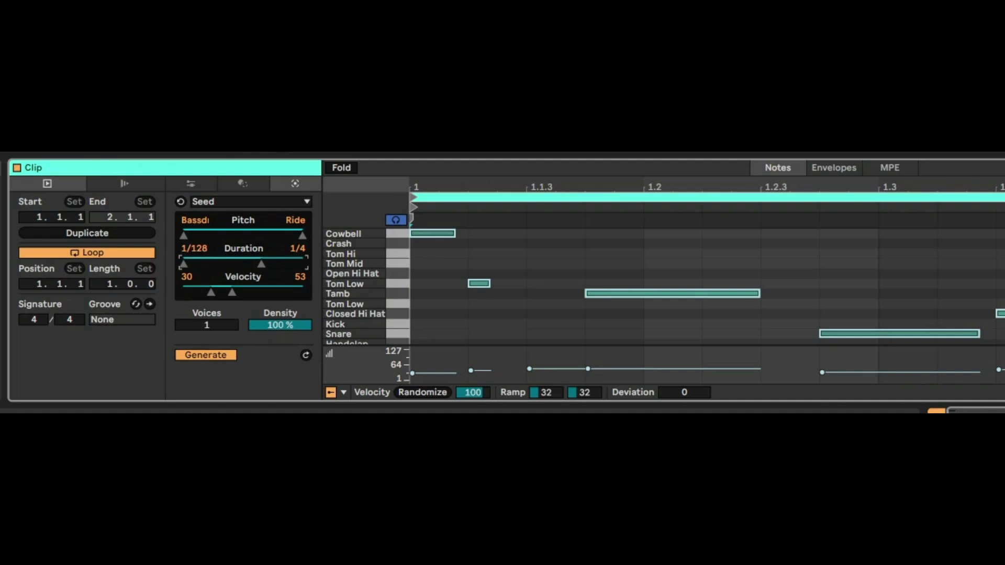
drag(261, 263, 251, 264)
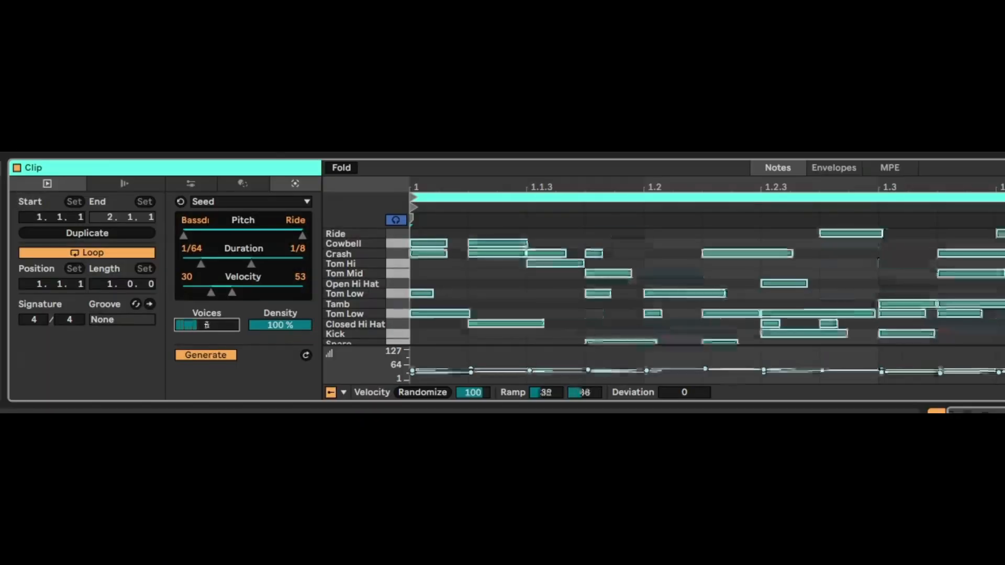
Step: Try Seed with 16 voices and with a lower density, restoring 1 voice and 100% density
drag(587, 385, 586, 356)
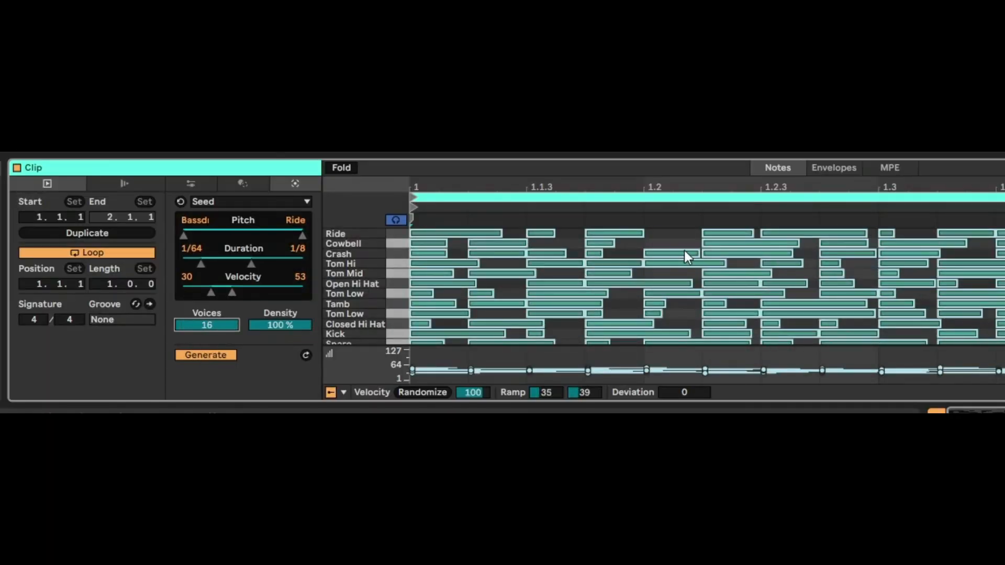
drag(245, 326, 203, 336)
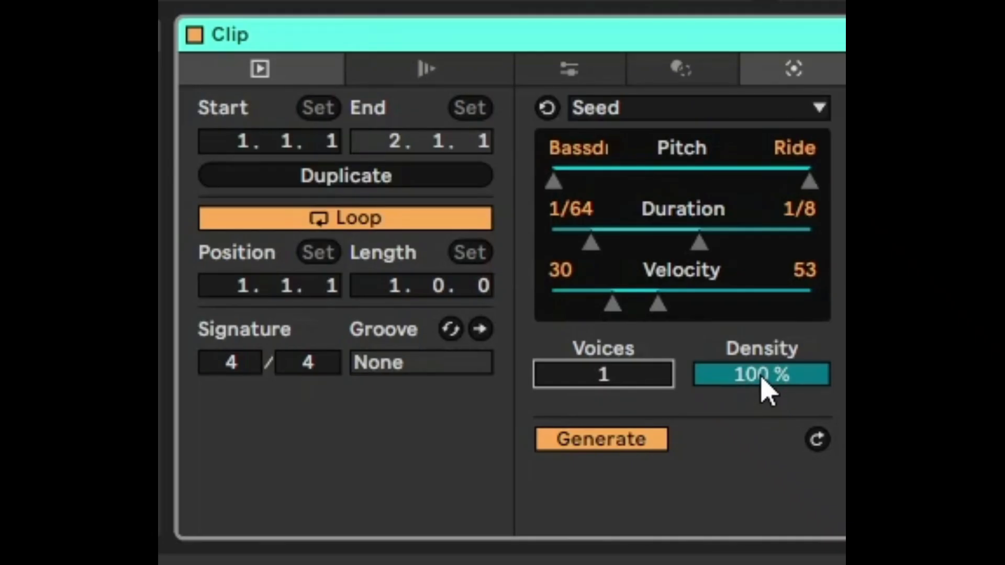
drag(762, 378, 762, 443)
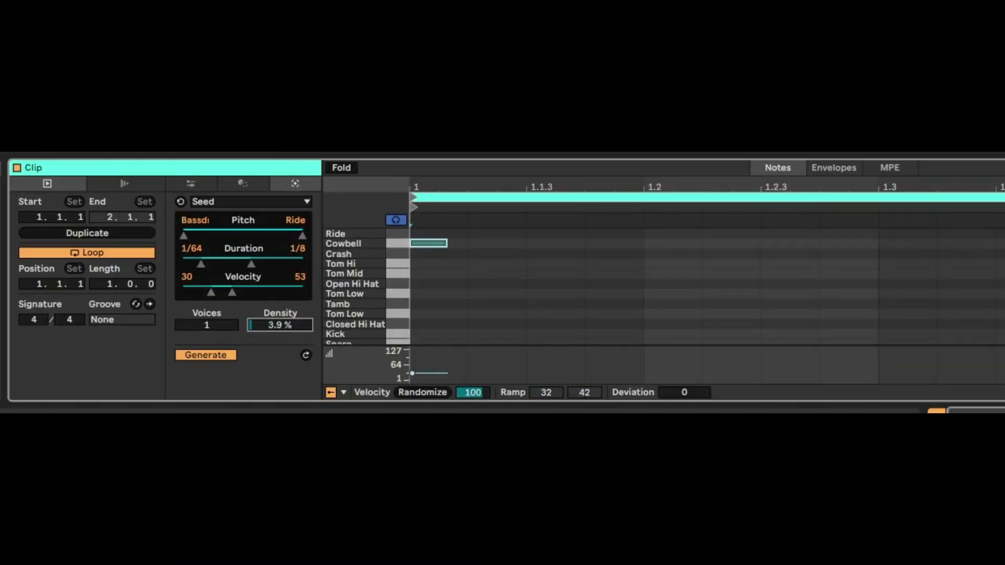
drag(281, 325, 280, 302)
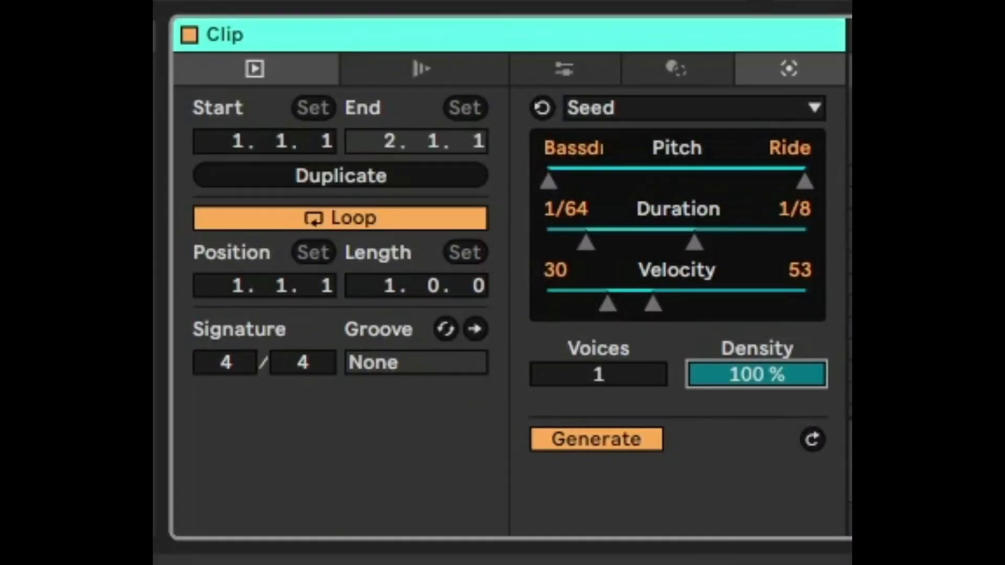
Step: Regenerate the Seed drum pattern several times, reducing the note density to 61%
click(199, 358)
click(580, 447)
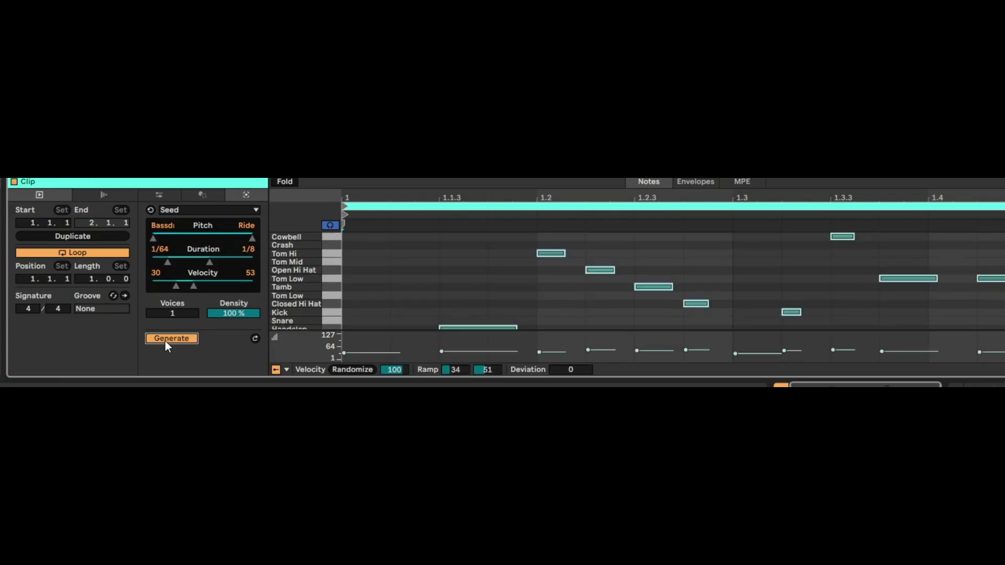
click(171, 339)
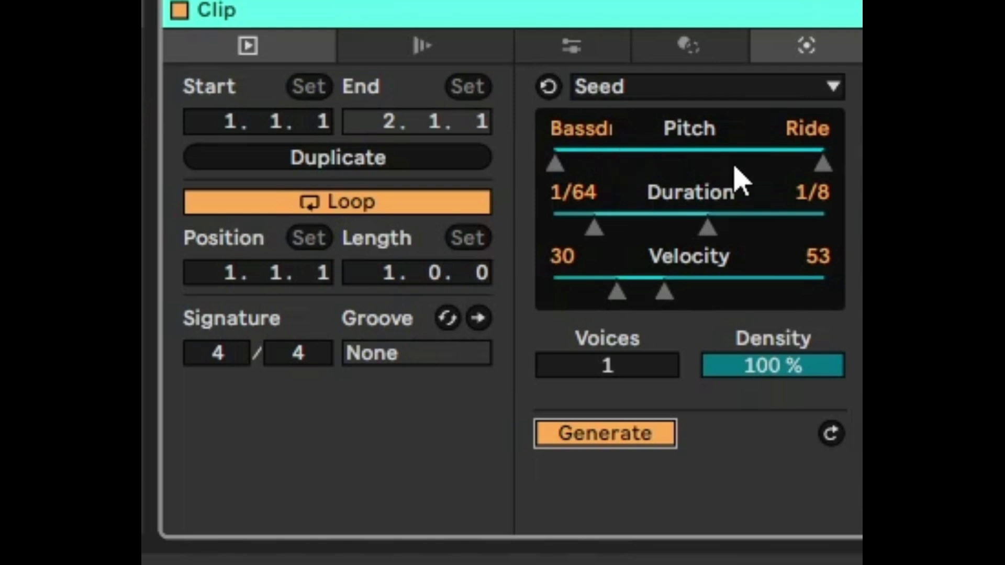
drag(784, 373, 784, 397)
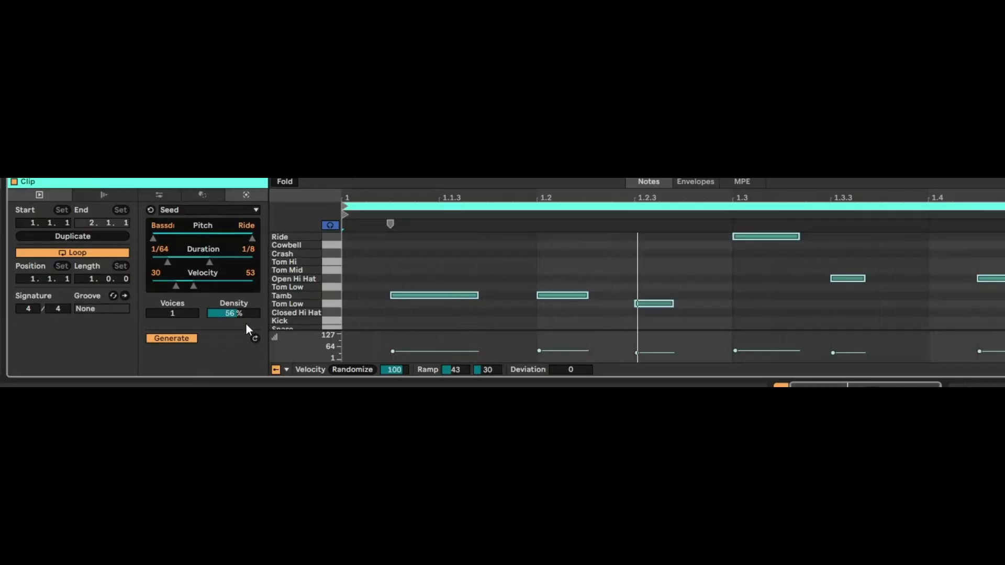
drag(233, 313, 234, 308)
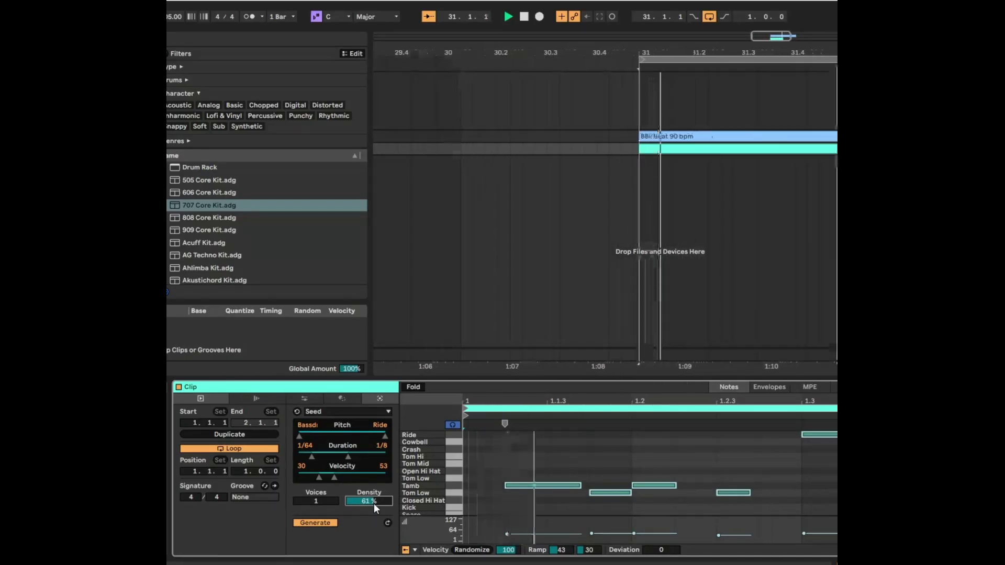
click(304, 524)
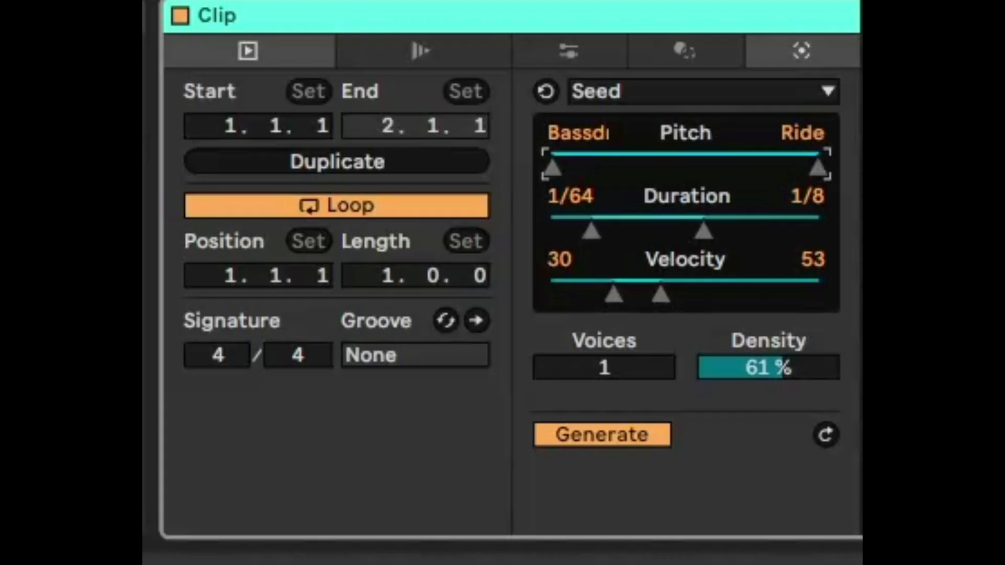
Step: Limit the Seed ranges to pitches up to Tom Hi, a fixed 1/16 duration and velocities up to 44
drag(819, 167, 765, 167)
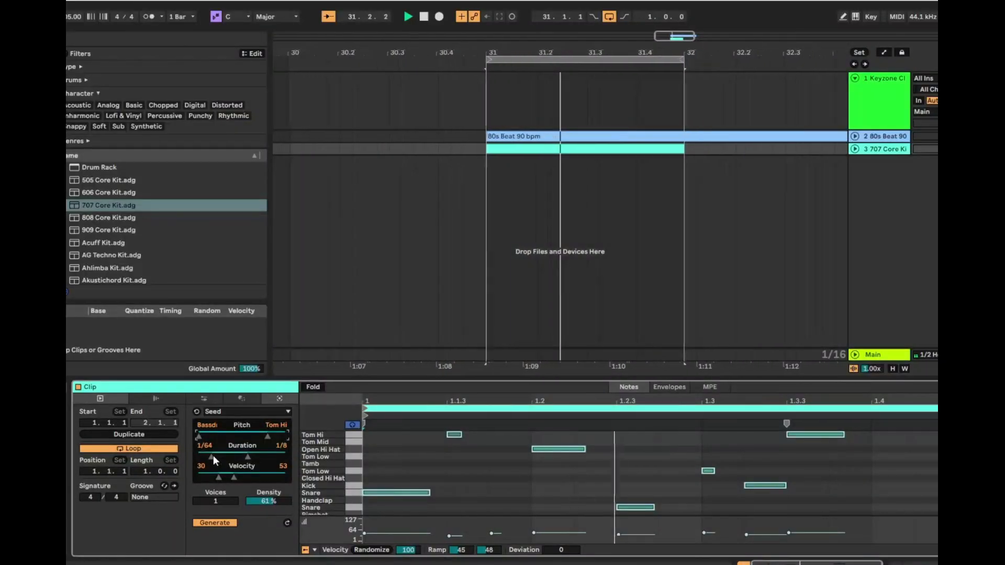
drag(211, 459, 251, 459)
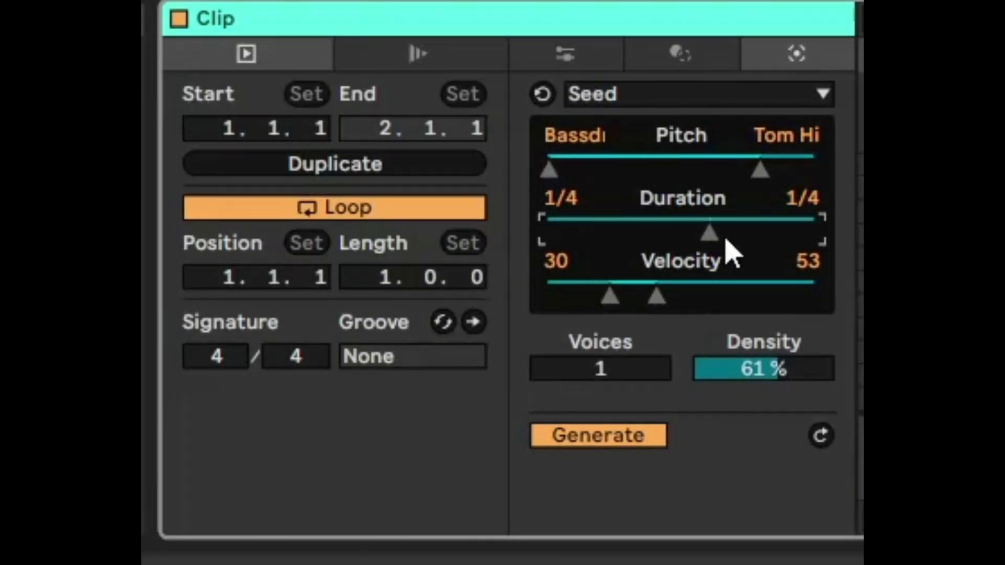
drag(710, 233, 656, 233)
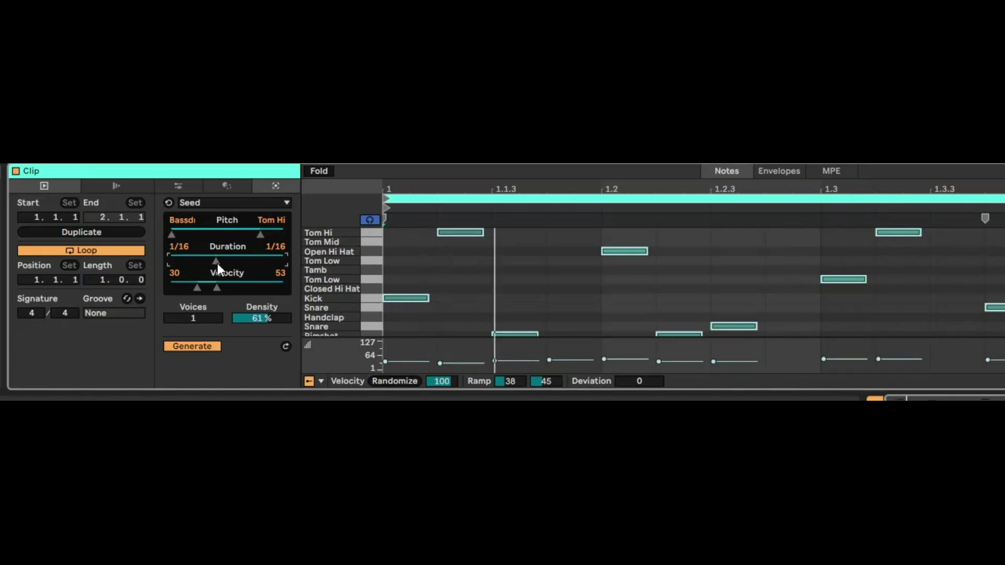
drag(217, 288, 209, 287)
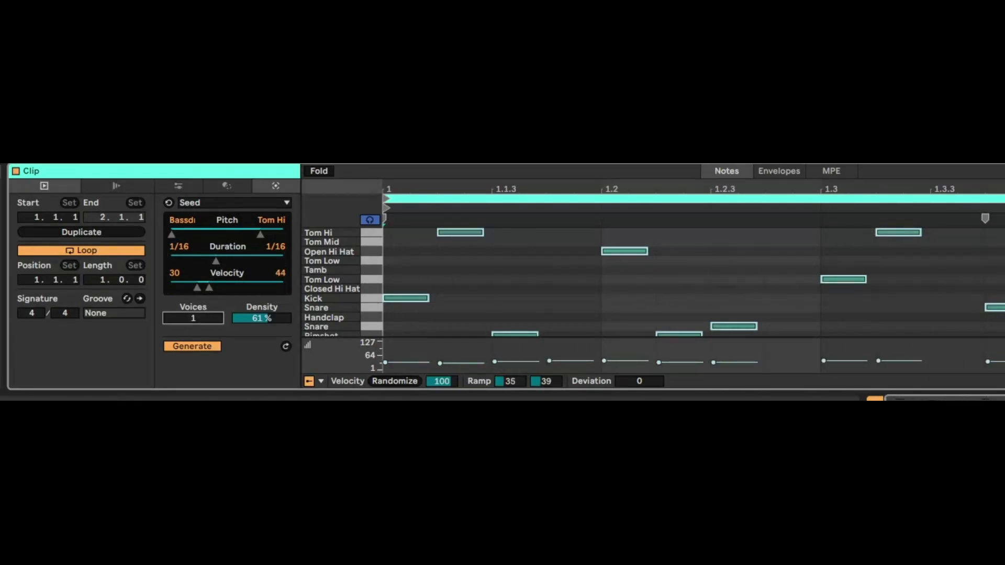
Step: Set Seed to 2 voices with 48% density and generate a new drum pattern
drag(194, 318, 193, 313)
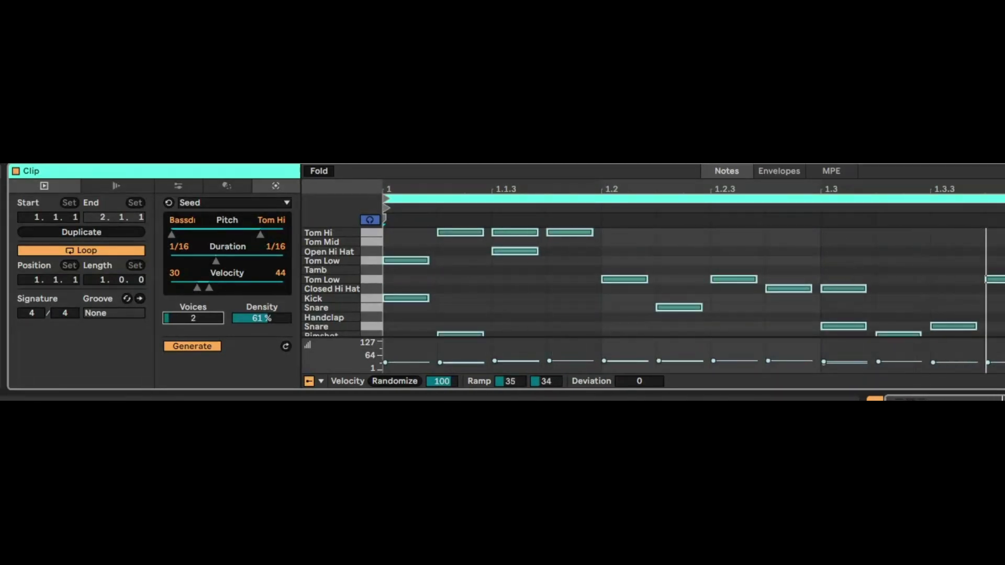
drag(268, 325, 268, 333)
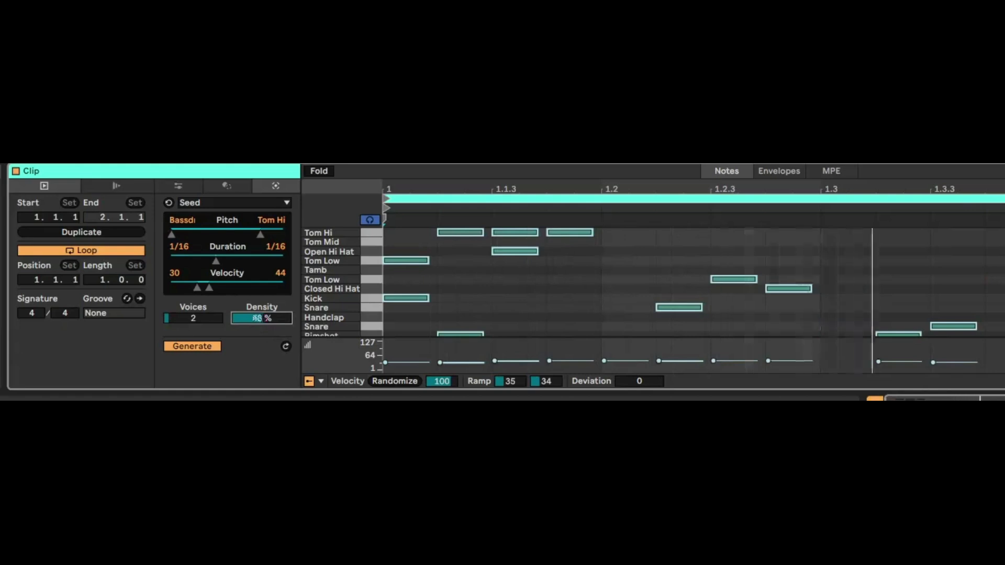
click(187, 347)
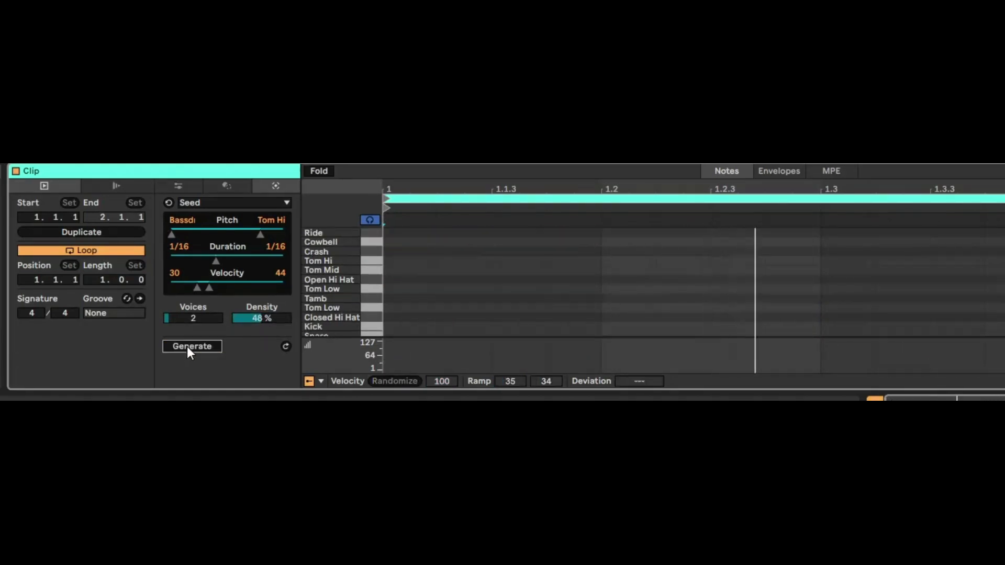
click(187, 346)
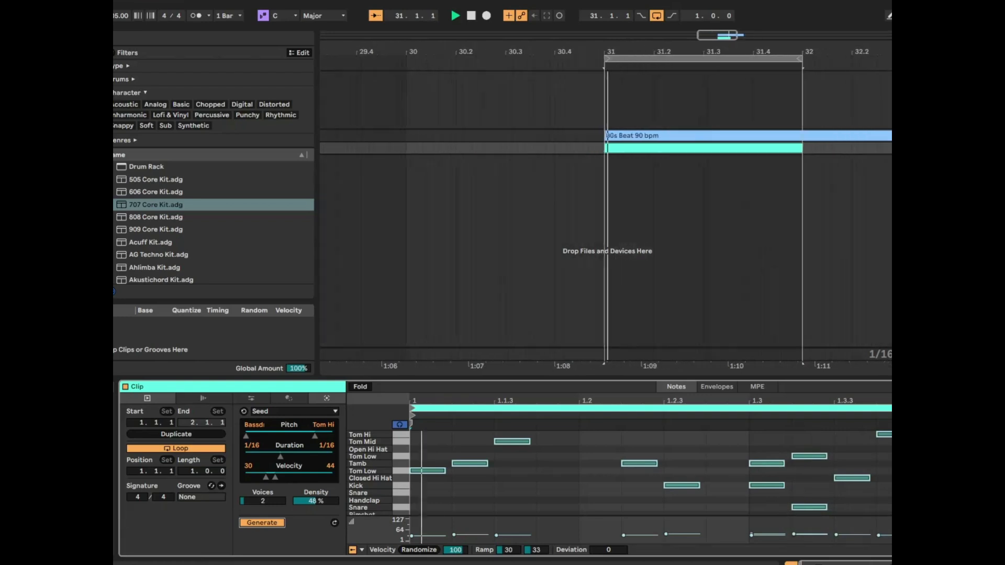
Step: Select the 707 Core Kit track and turn off arrangement follow
click(606, 136)
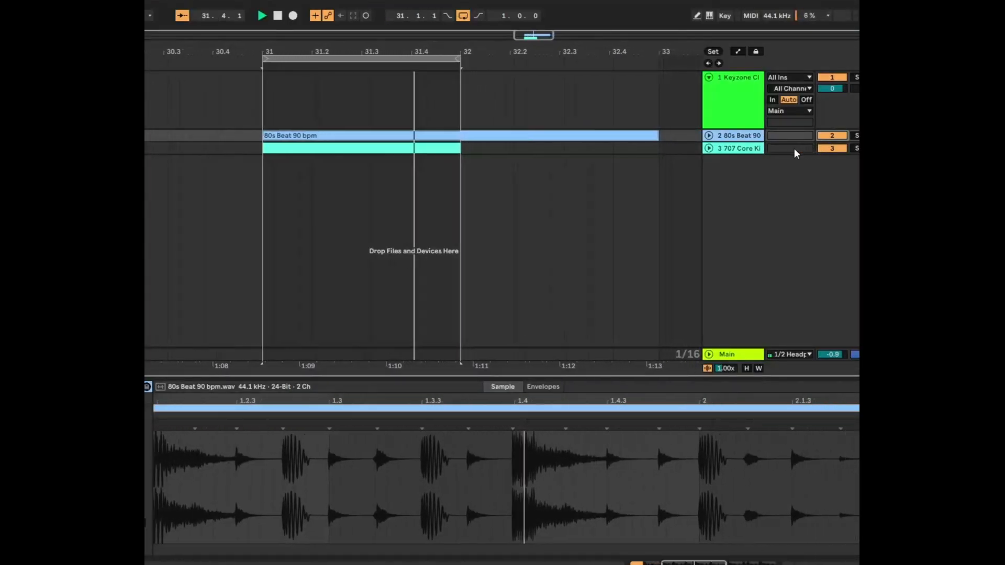
click(755, 149)
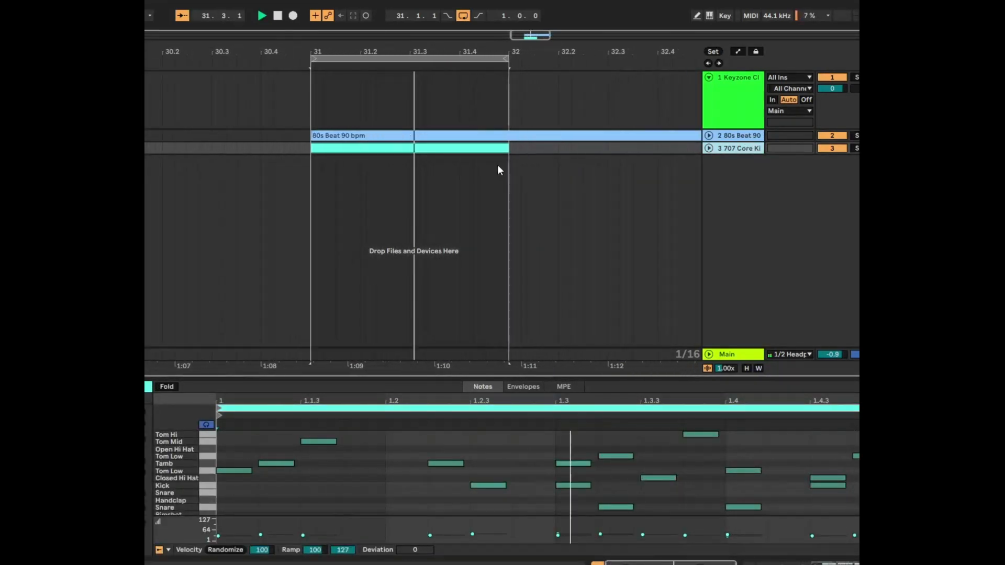
click(182, 15)
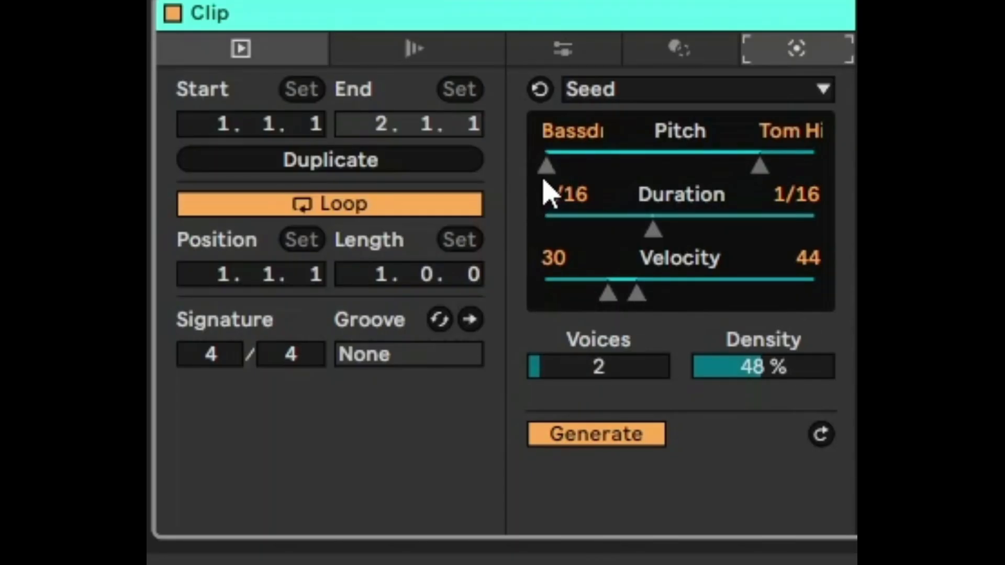
Step: Raise the Seed pitch range's lower limit to Kick and set the velocity range from 38 to 70
drag(544, 178, 599, 178)
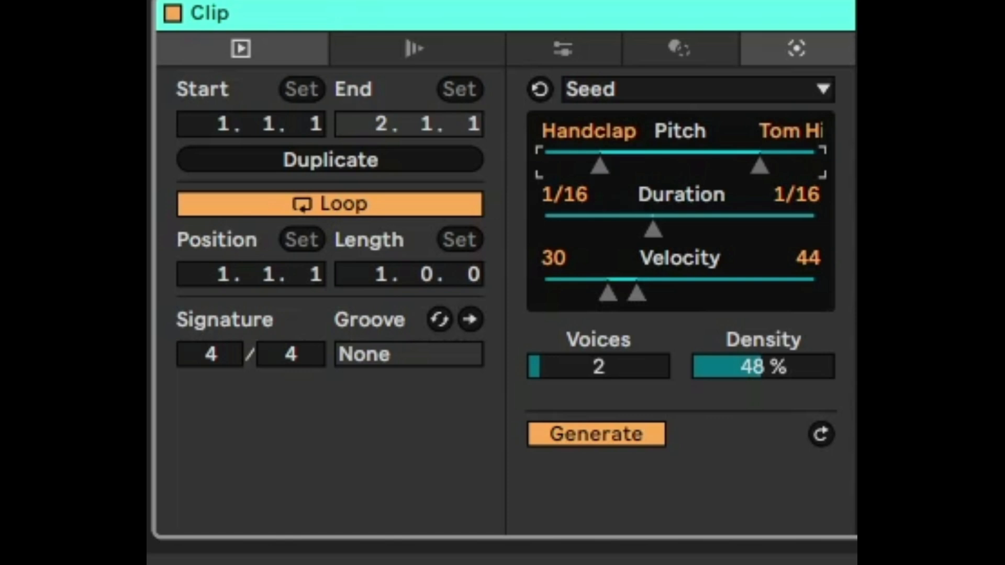
drag(600, 167, 635, 167)
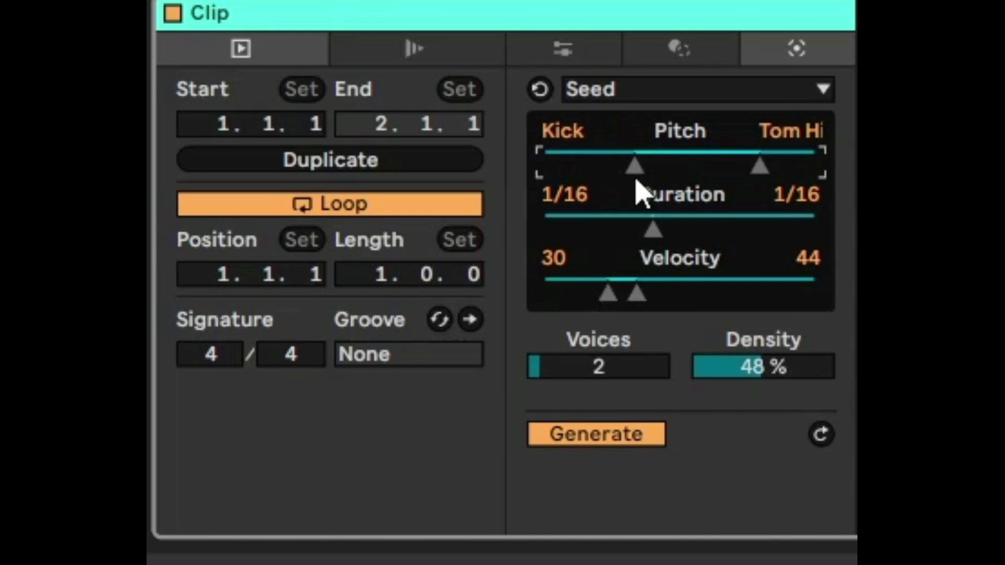
drag(642, 287, 698, 287)
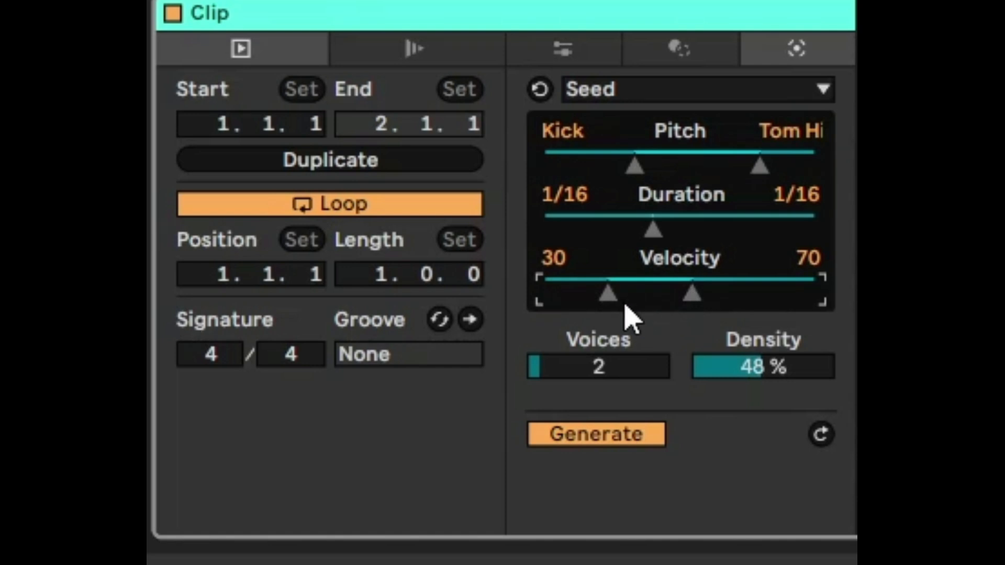
drag(611, 303, 627, 303)
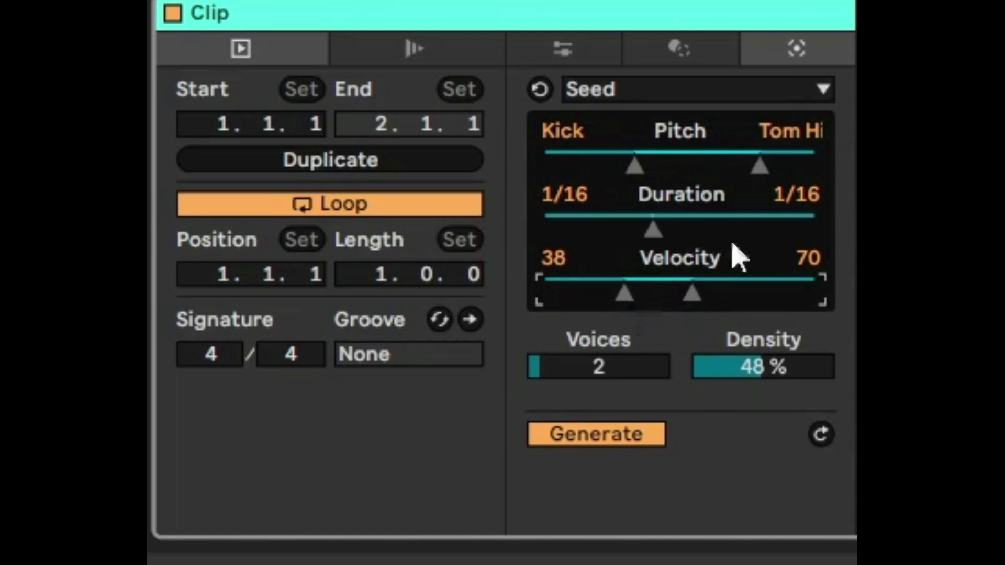
Step: Generate a Seed pattern of 1/8 notes and raise the pitch range's upper limit to Cowbell
drag(653, 231, 688, 230)
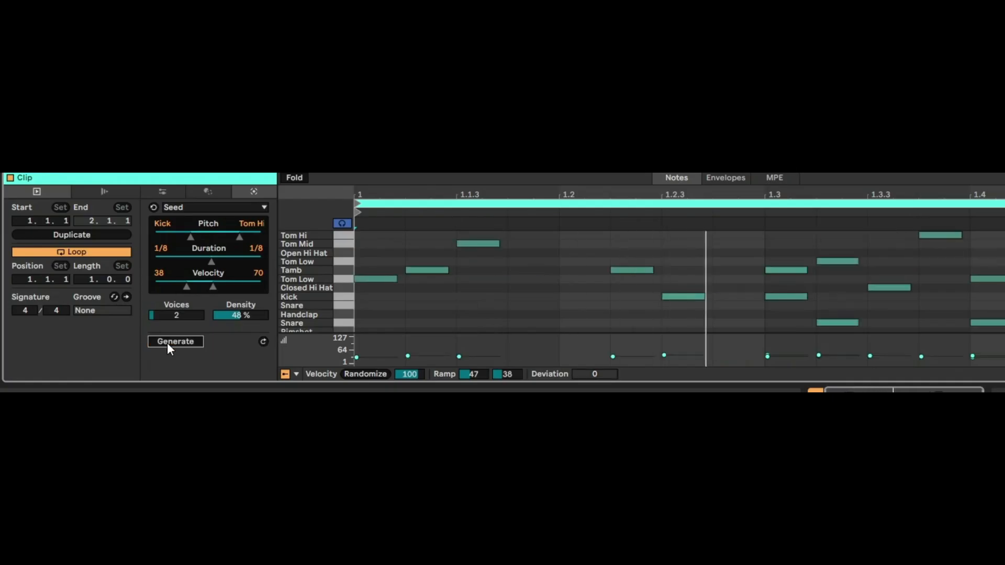
click(576, 437)
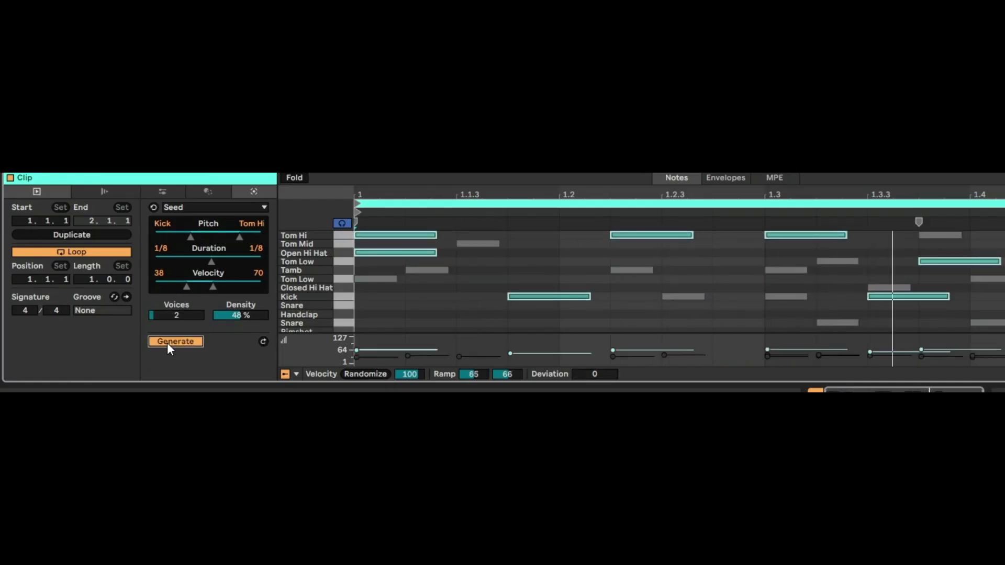
drag(241, 238, 253, 238)
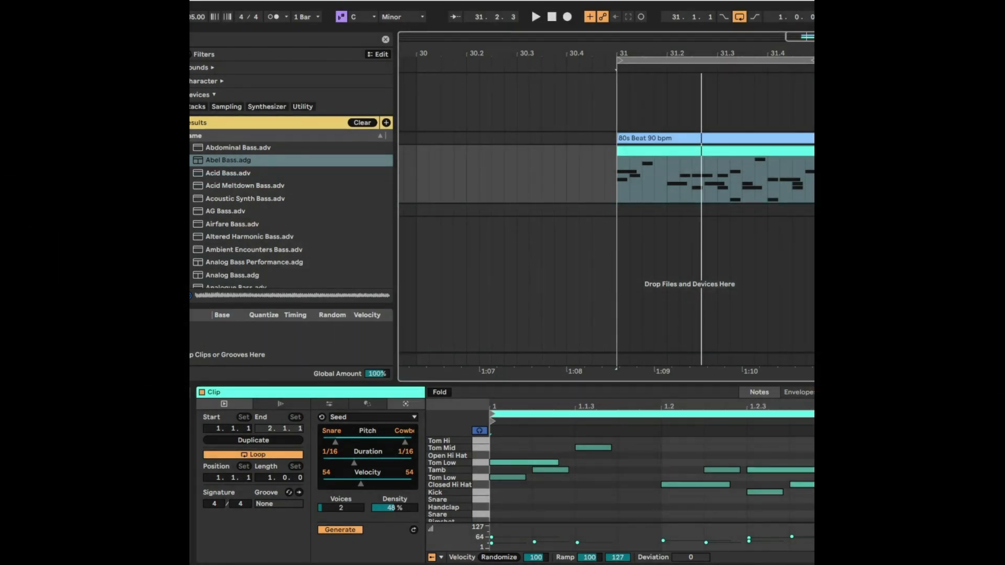
Step: Play the looped drum pattern together with the 80s beat briefly and stop playback
key(space)
key(space)
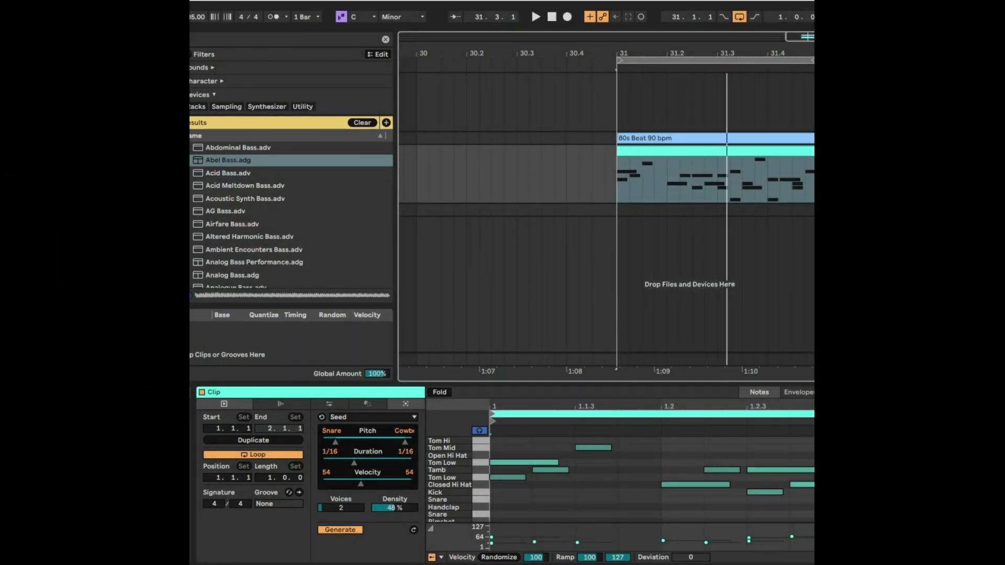
Step: Add a MIDI track with the Abel Bass preset and insert an empty one-bar MIDI clip on it at bar 31
right_click(637, 241)
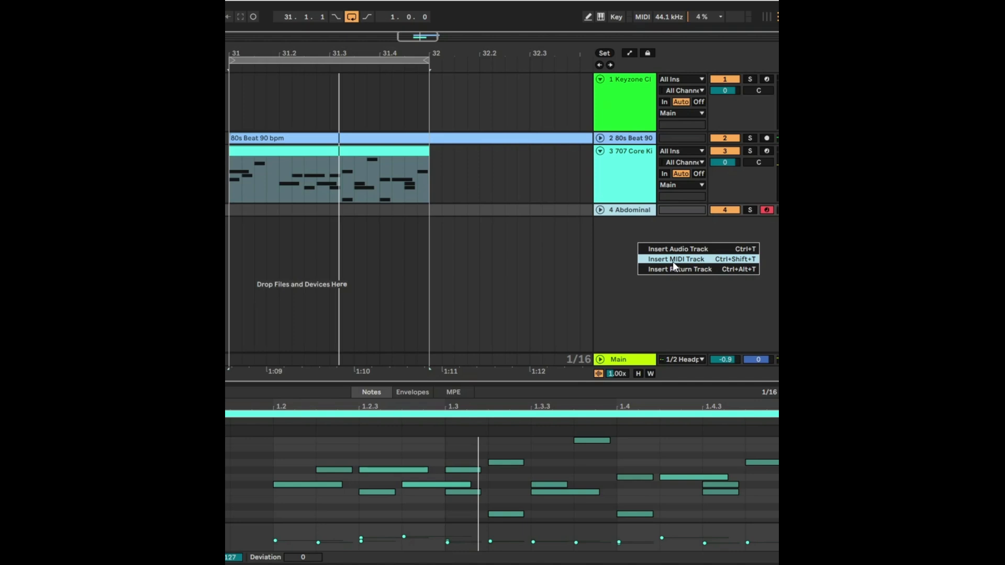
click(673, 262)
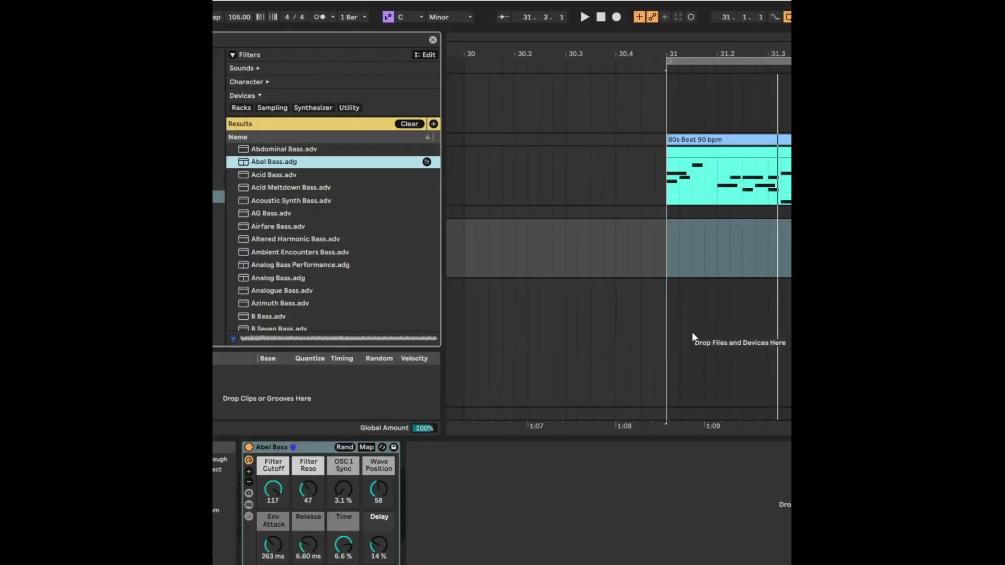
right_click(735, 244)
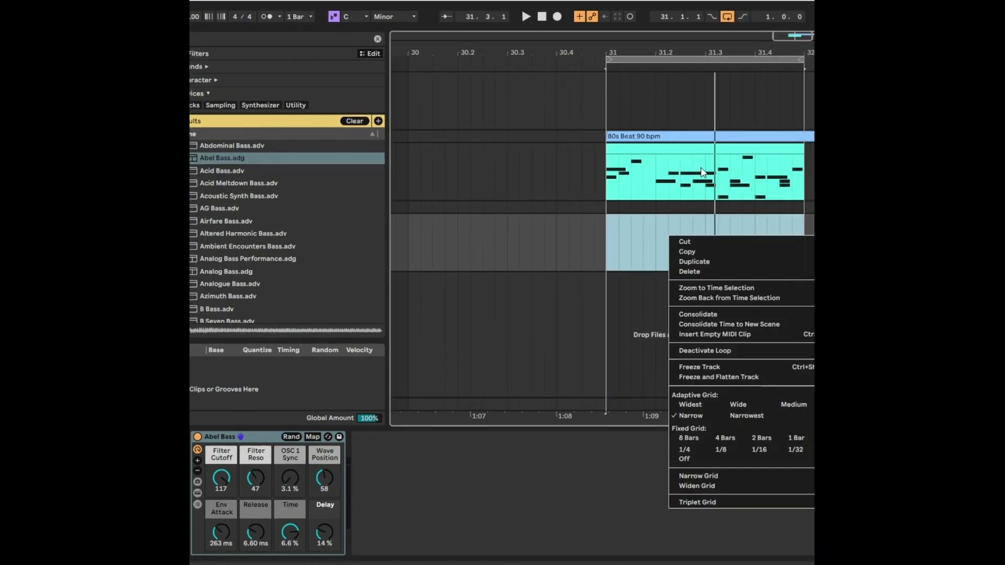
click(730, 334)
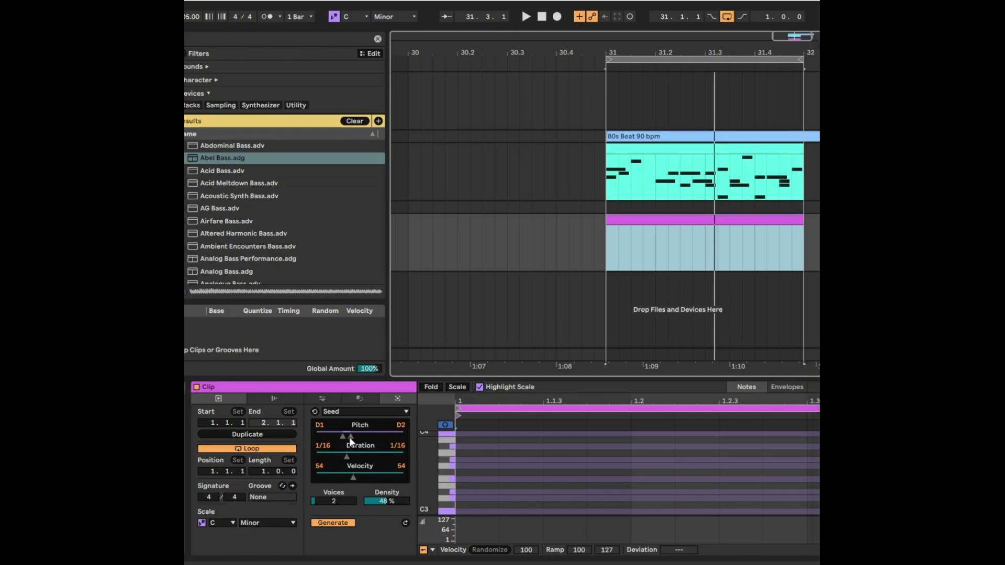
Step: Generate a two-voice Seed bass pattern of 1/16 notes between D1 and D2 with the density set to 50%
mouse_move(346, 461)
mouse_down()
mouse_move(375, 461)
mouse_move(347, 462)
mouse_up()
drag(338, 499, 338, 501)
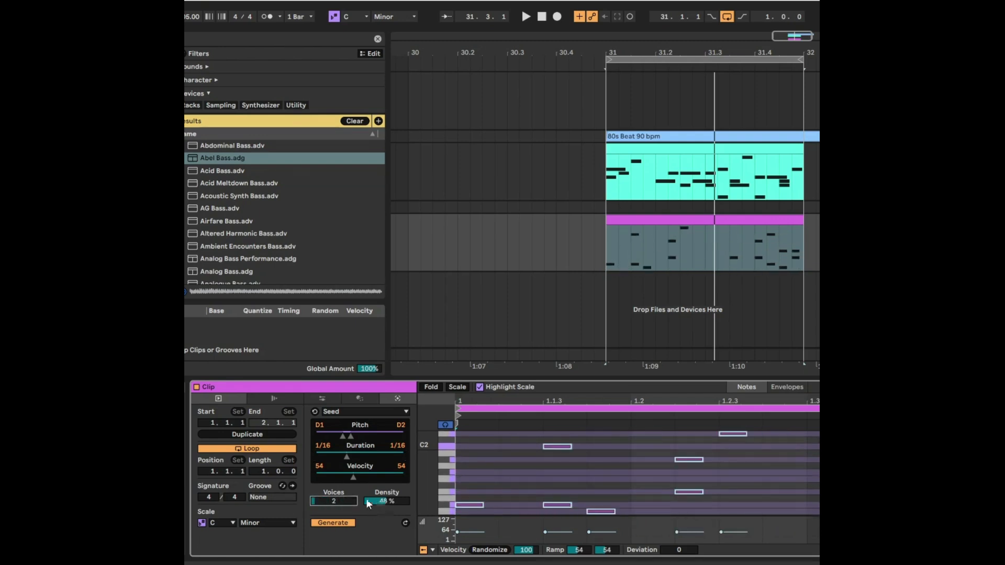
click(385, 501)
click(351, 460)
drag(349, 457, 348, 457)
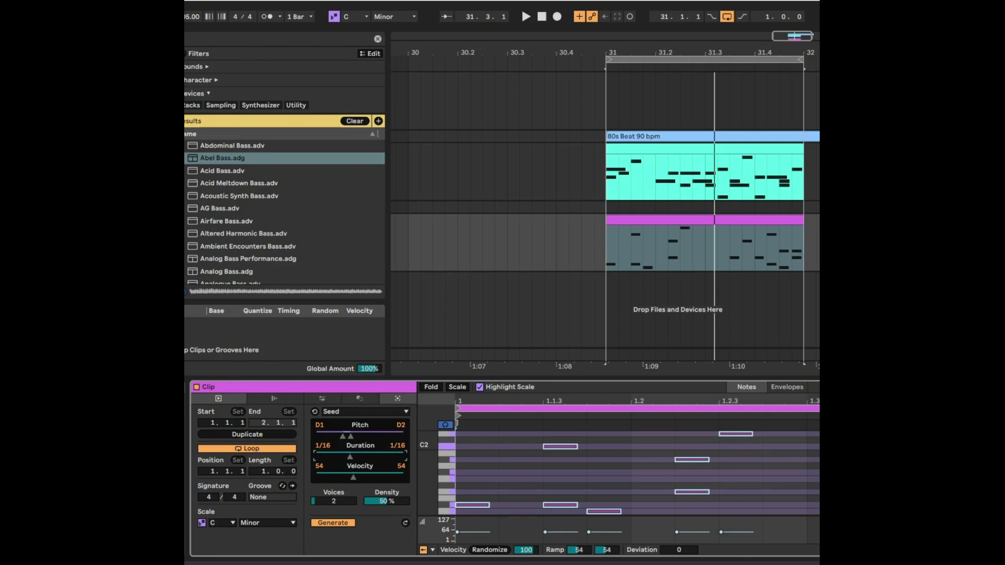
drag(354, 457, 345, 457)
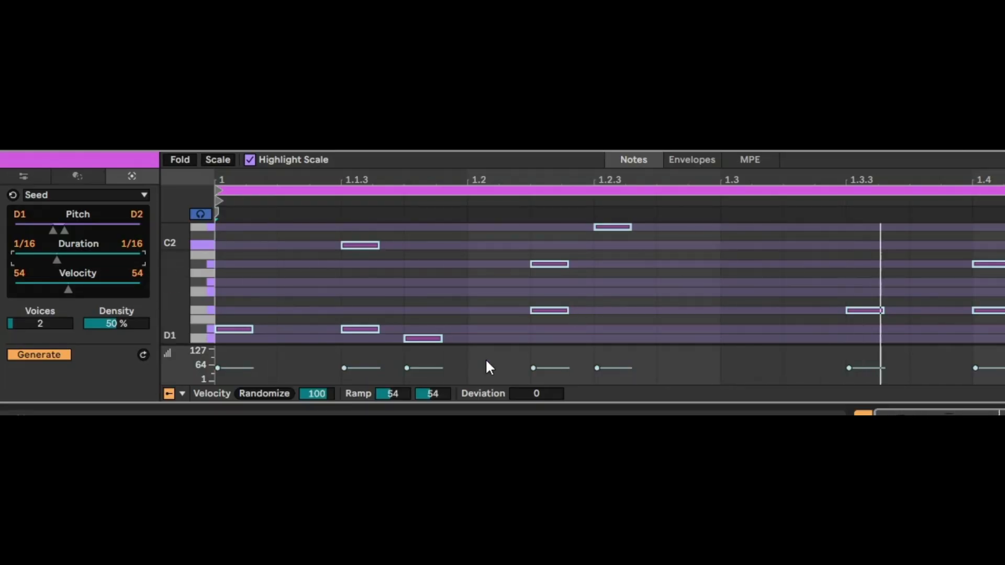
Step: Regenerate the bass pattern several times during playback and lengthen its notes slightly, keeping the duration setting at 1/16
click(38, 360)
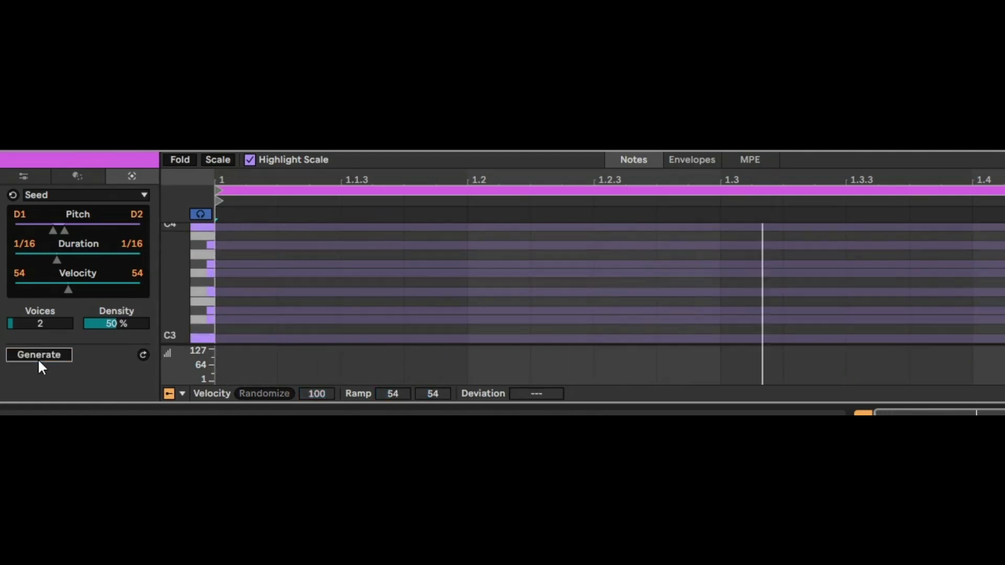
click(39, 360)
click(38, 360)
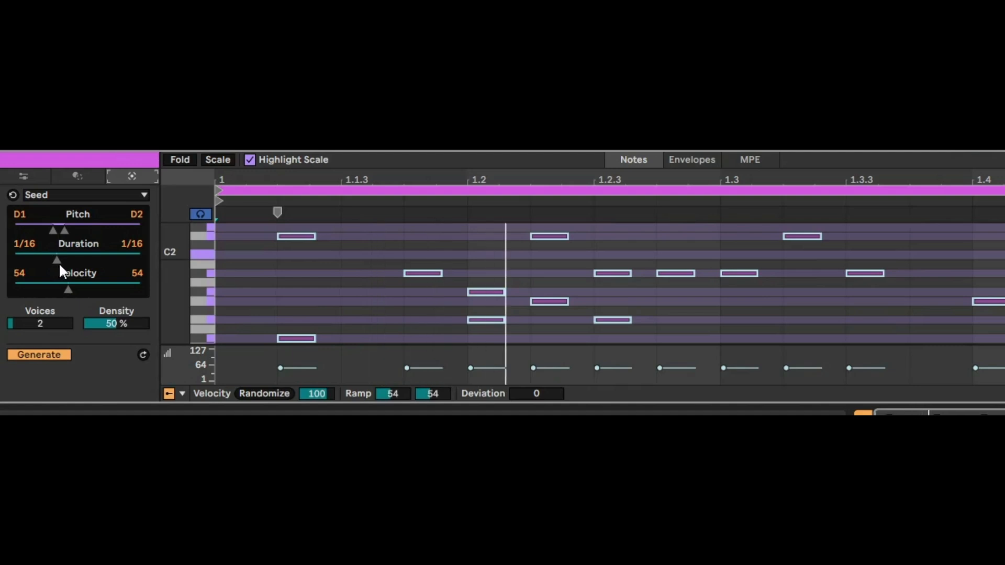
drag(58, 261, 62, 260)
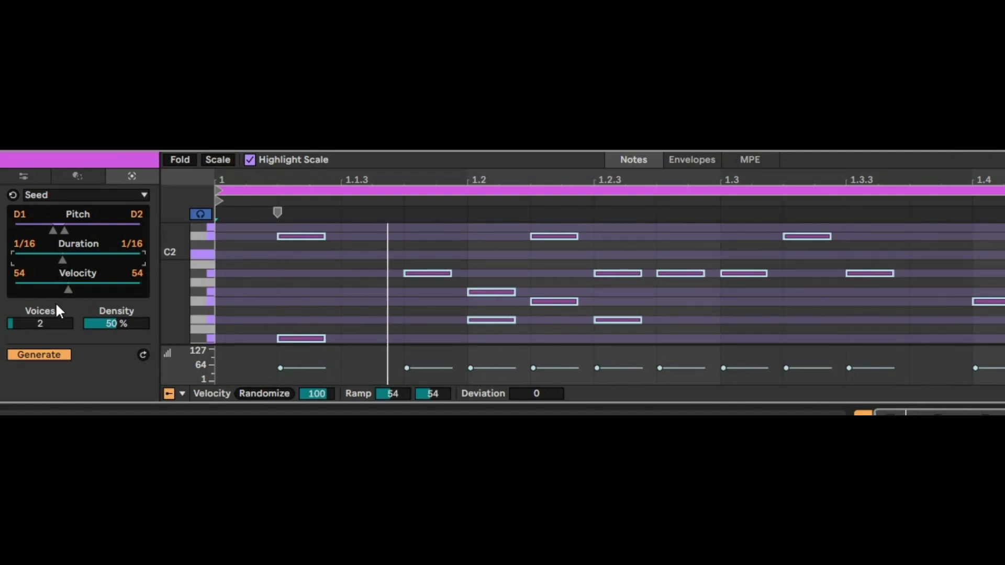
click(46, 353)
Step: Set the bass pattern to one voice at 41% density and raise the pitch range's upper limit to C3
mouse_move(33, 323)
mouse_down()
mouse_move(33, 335)
mouse_move(33, 320)
mouse_up()
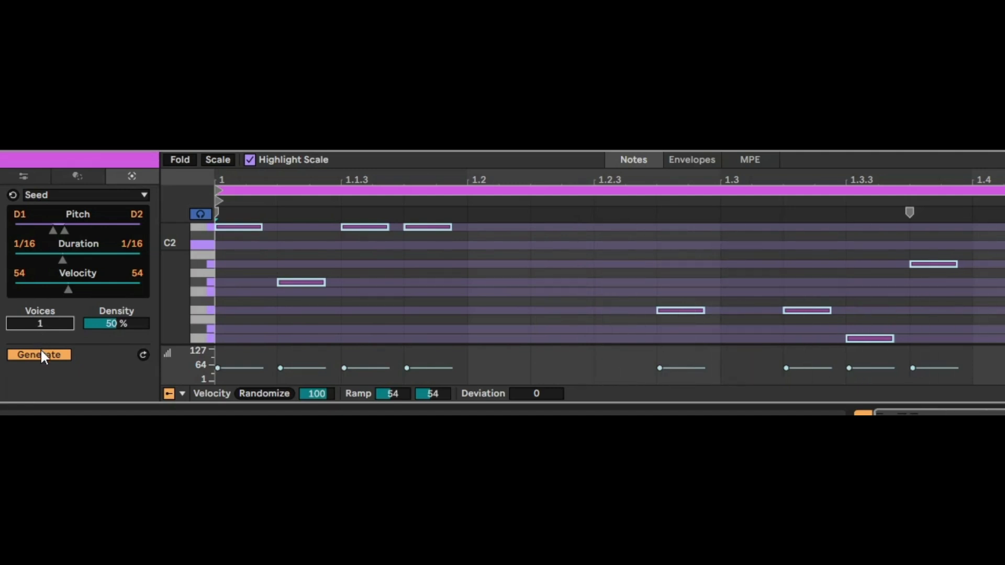
mouse_move(113, 323)
mouse_down()
mouse_move(113, 311)
mouse_move(101, 335)
mouse_move(101, 320)
mouse_up()
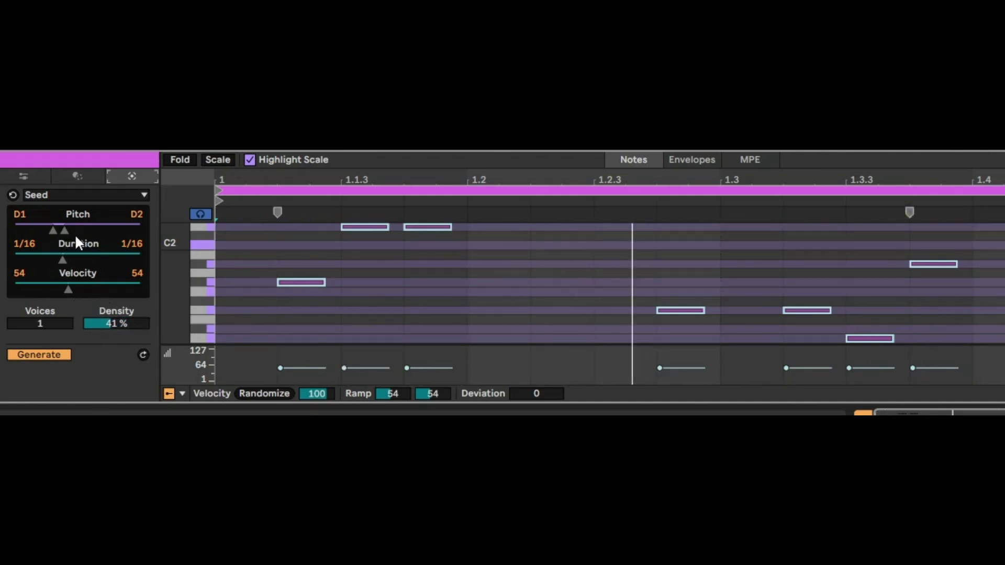
drag(64, 231, 73, 231)
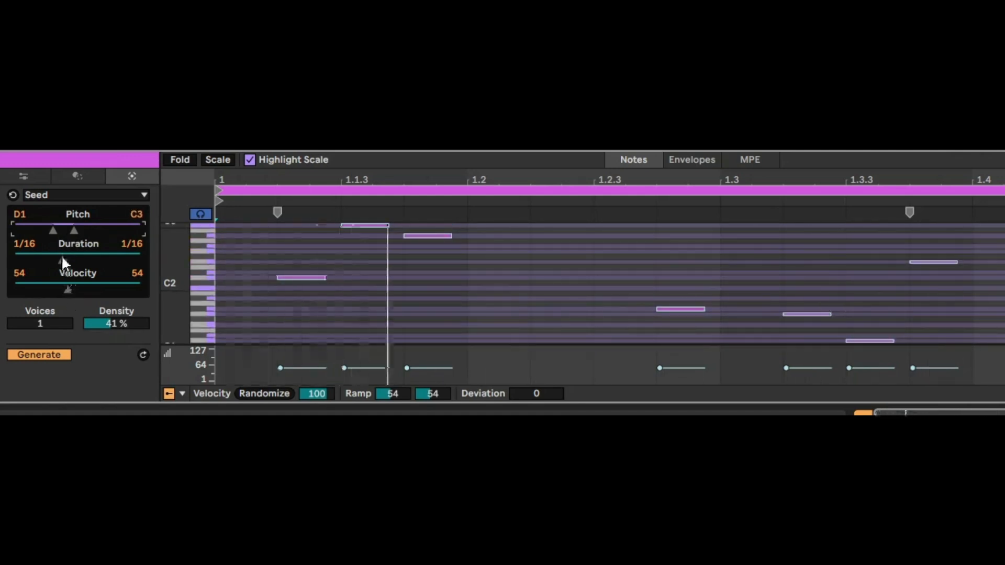
Step: Shorten the bass notes to 1/32, shift the pitch range to C2–B♭3, and set two voices at 42% density
drag(62, 259, 49, 260)
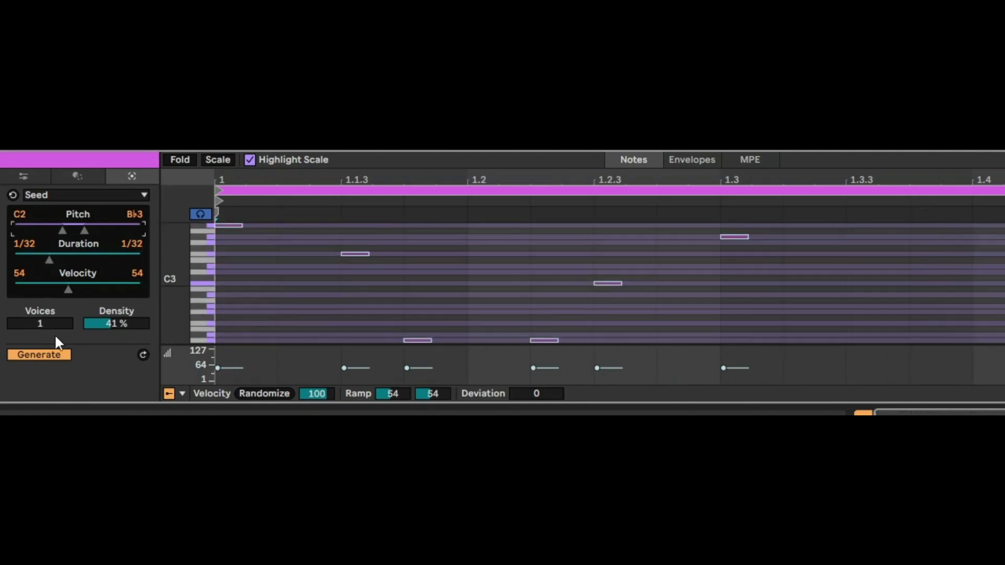
drag(51, 324, 52, 318)
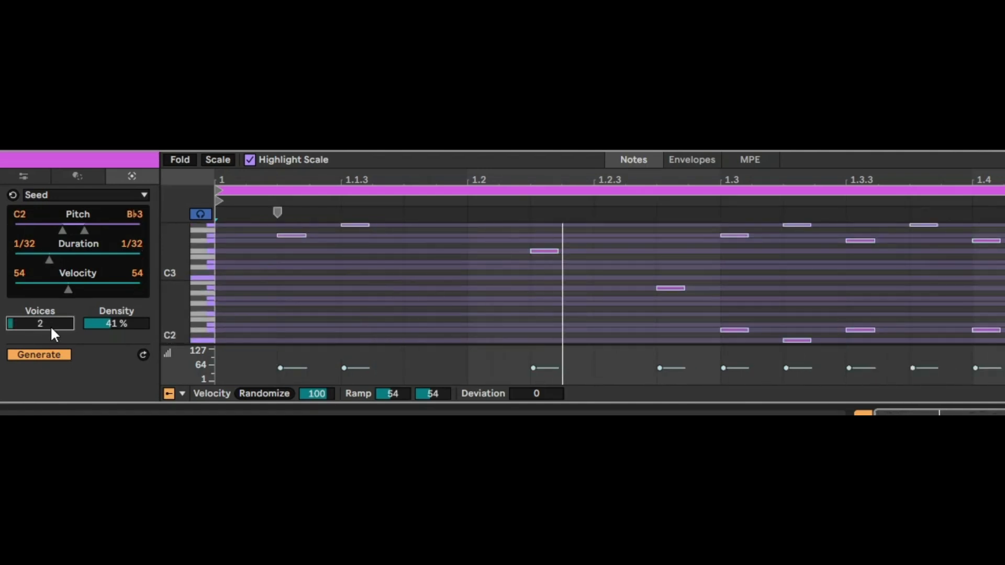
drag(110, 326, 110, 324)
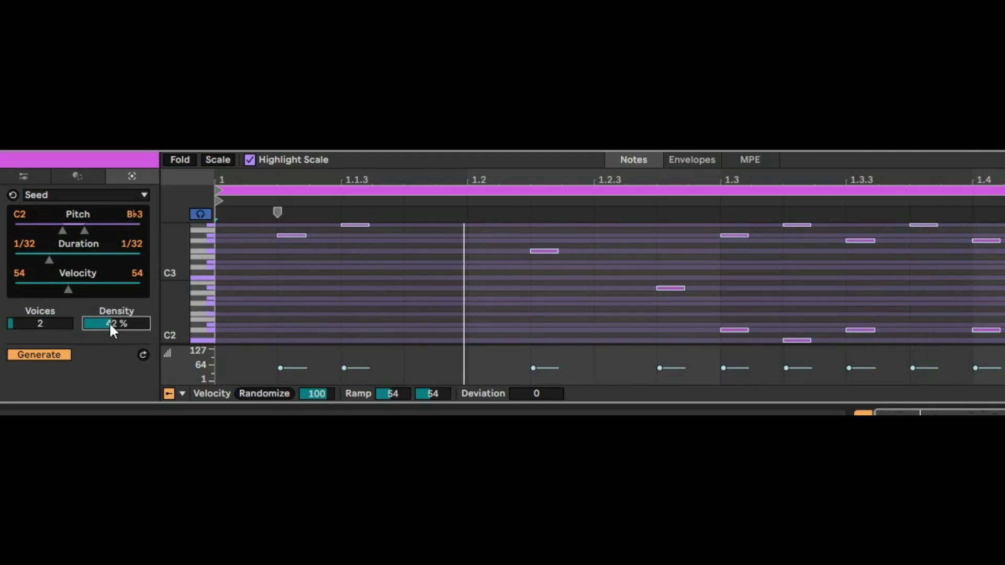